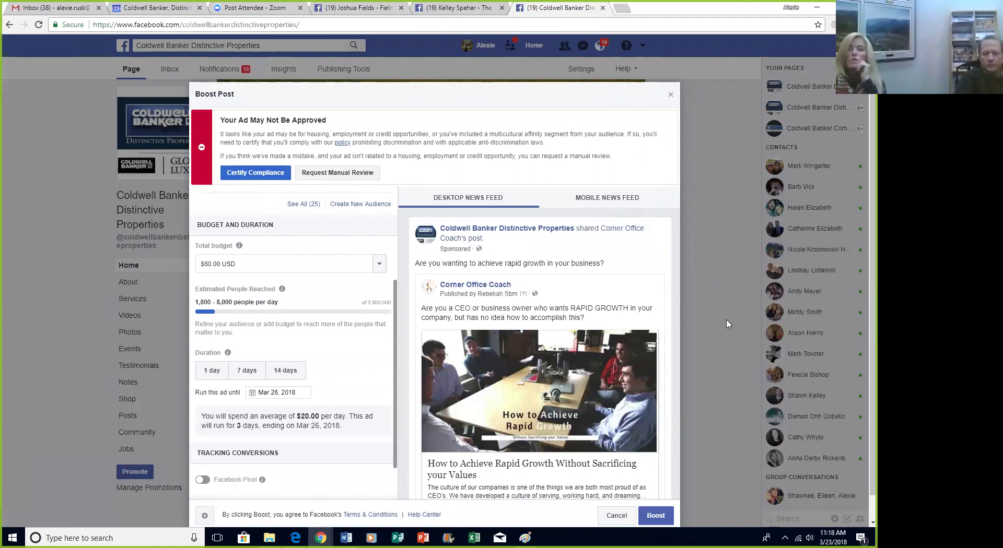
Discard the unfinished boost for the rapid growth post by cancelling the promotion
scroll(728, 324, down, 1)
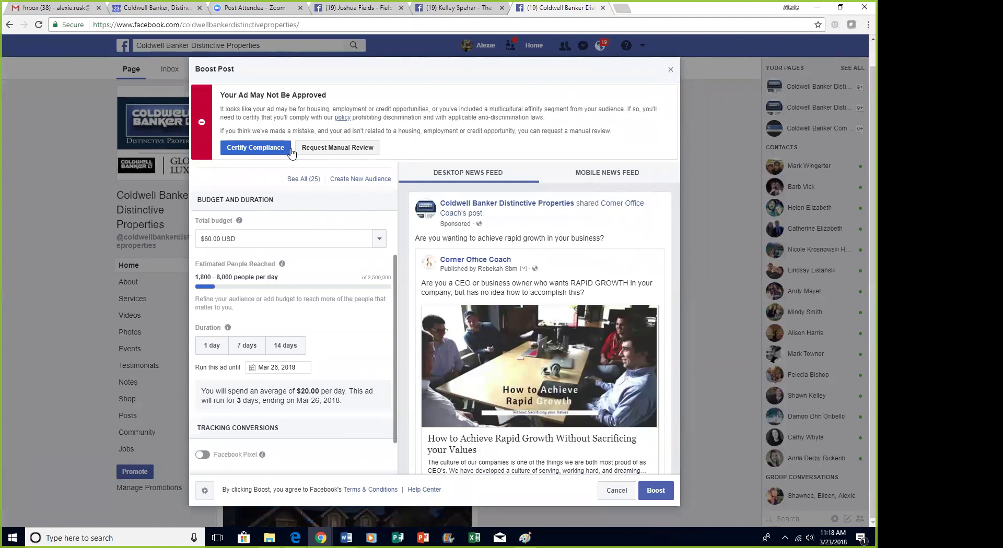
click(670, 69)
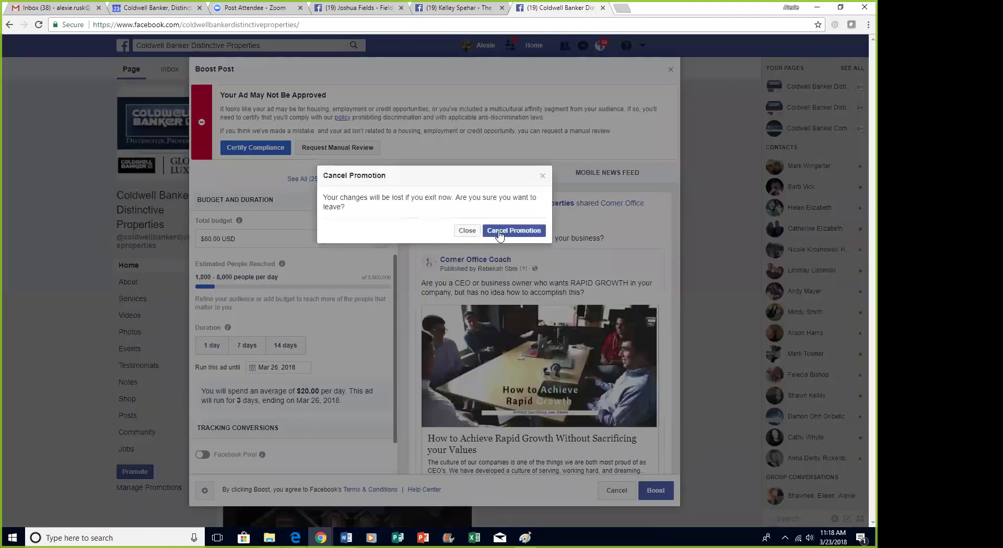
click(498, 231)
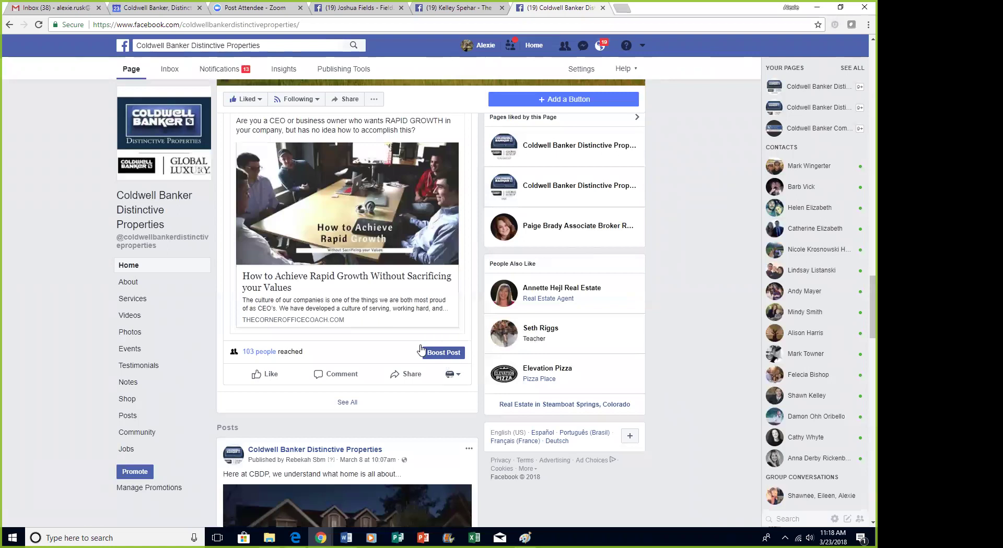
Go to Ads Manager from the Facebook home page and get through its welcome tour to the campaigns list
click(124, 47)
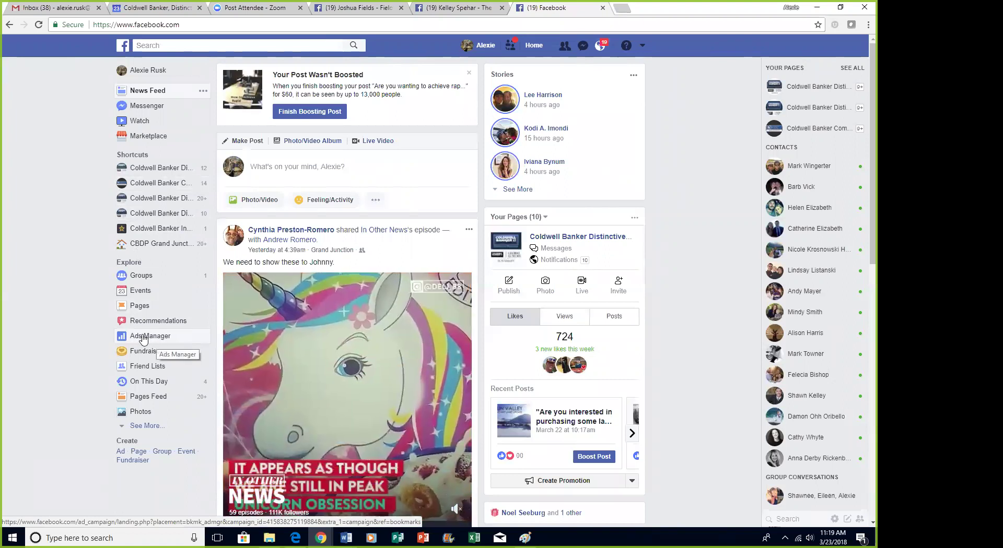
click(145, 337)
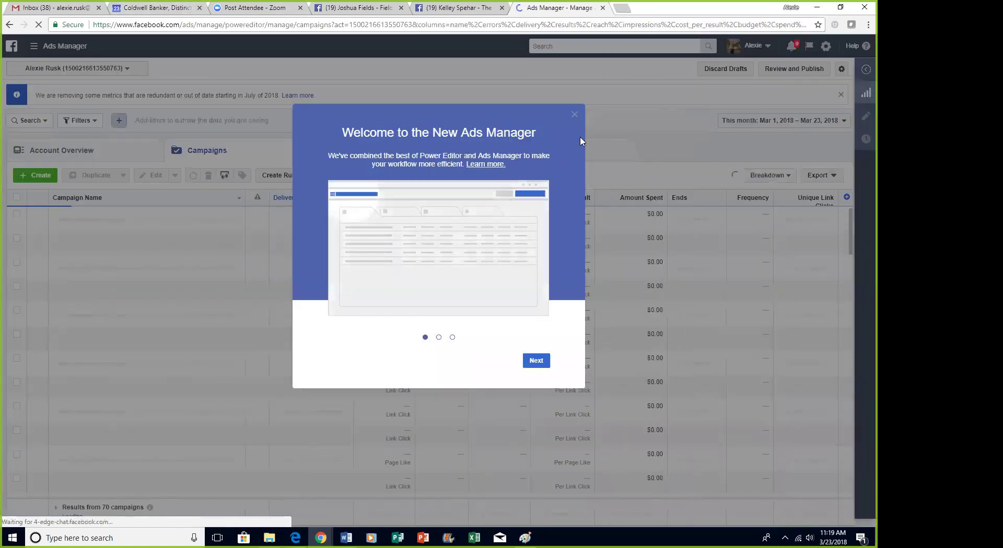
click(538, 361)
click(538, 362)
click(538, 361)
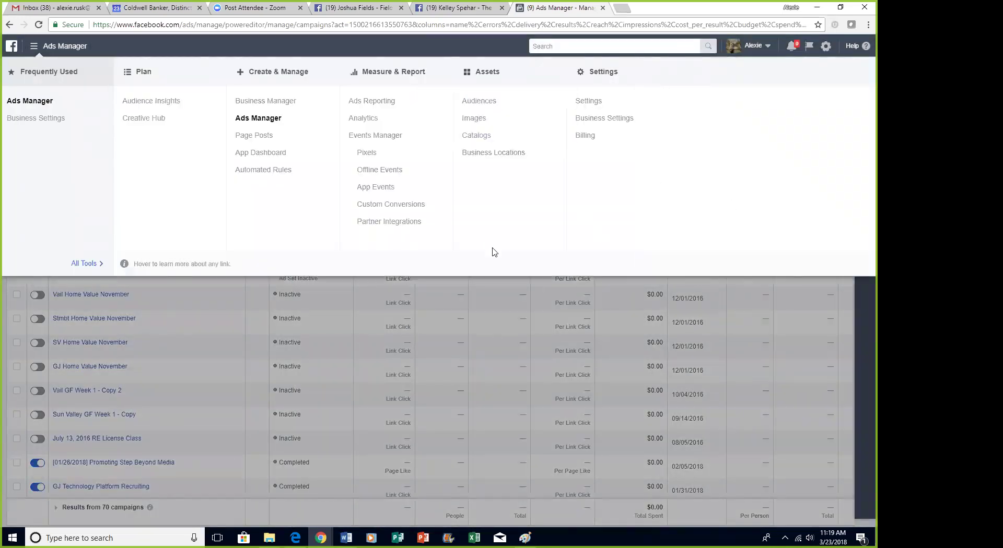
click(770, 109)
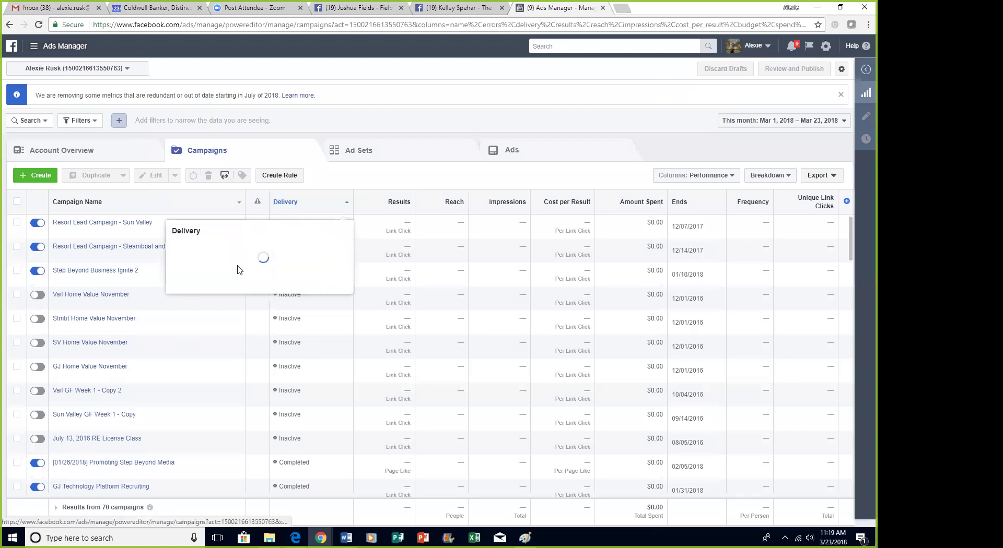
Start a new ad campaign with guided creation and continue the saved "Agent Name - Video - Month" draft
click(39, 179)
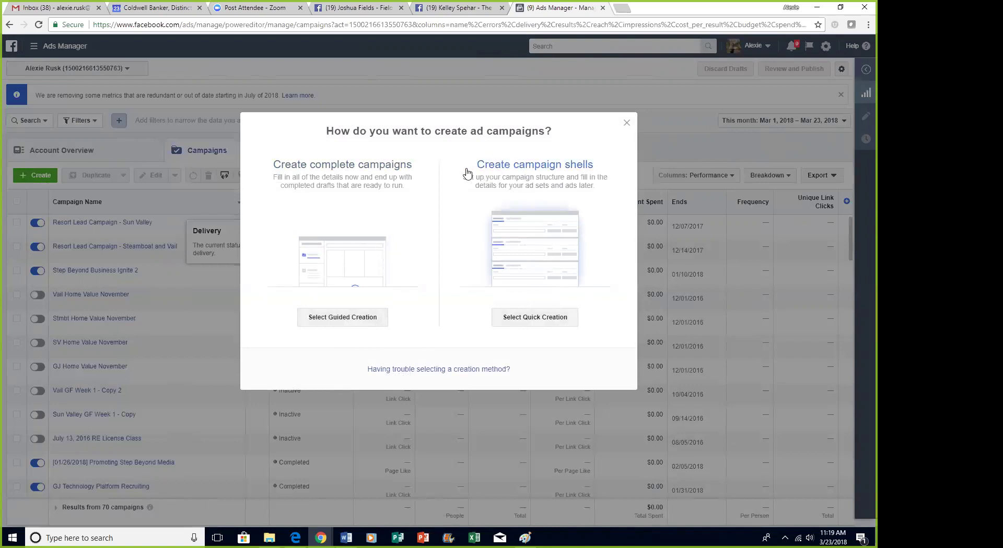
click(349, 318)
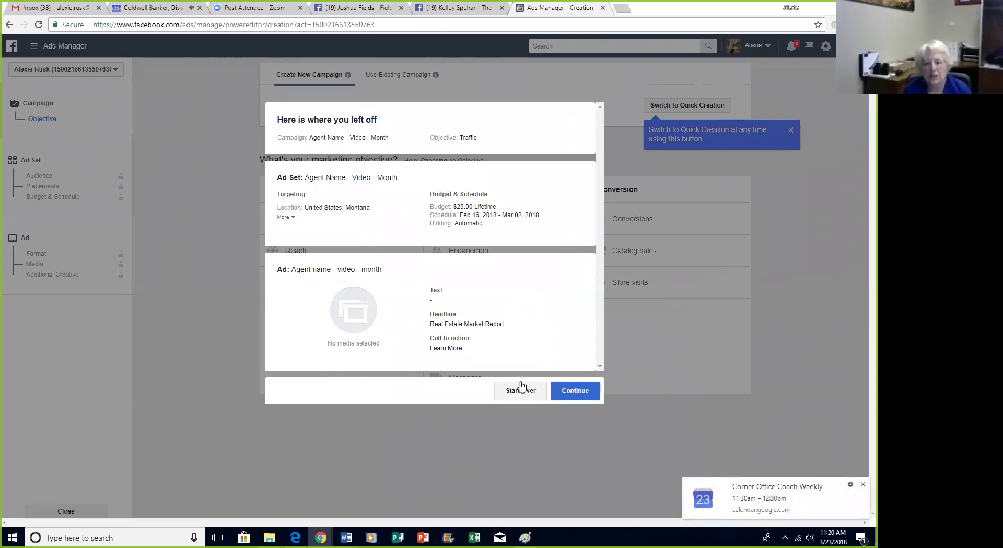
click(559, 392)
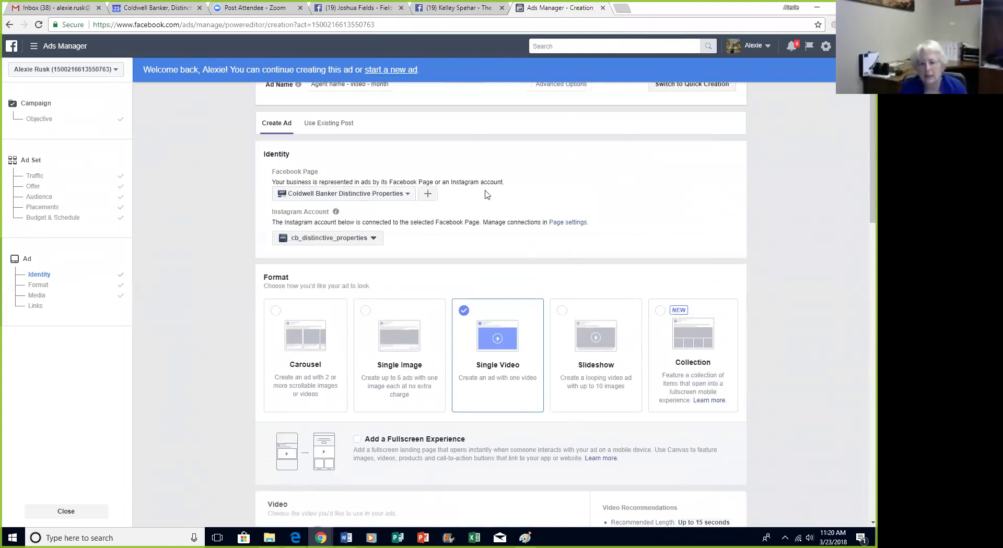
Look at the two real estate agents' open Facebook pages and return to the ad draft in Ads Manager
click(343, 6)
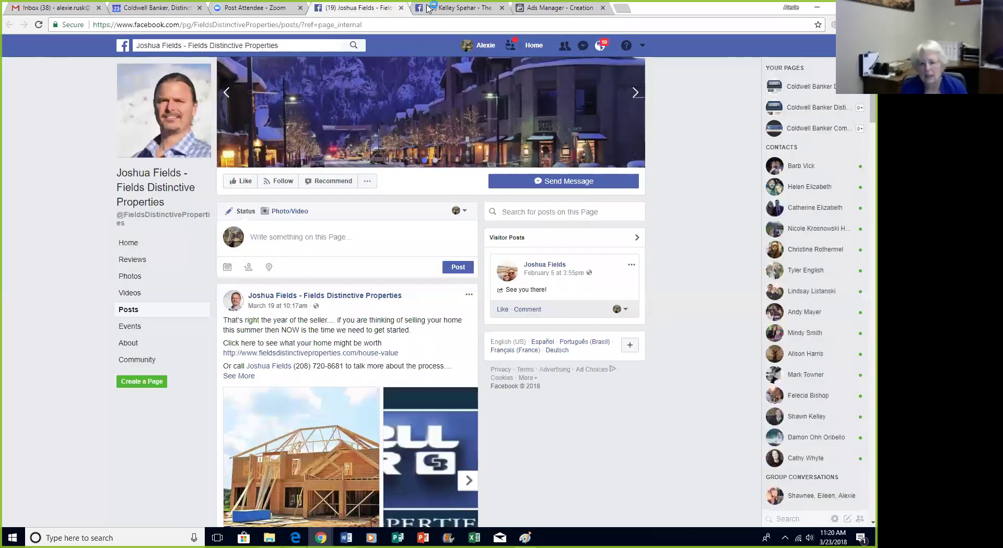
click(436, 7)
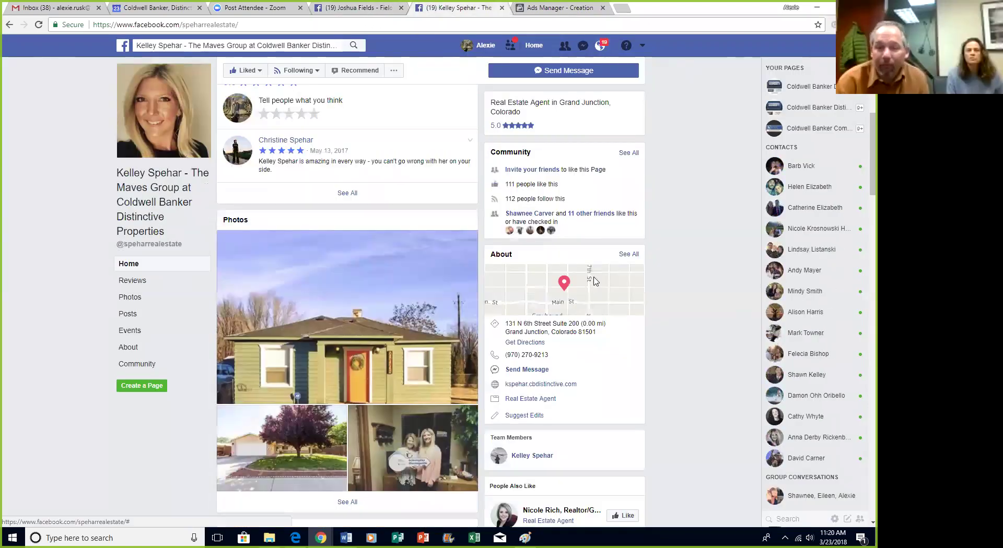
click(567, 5)
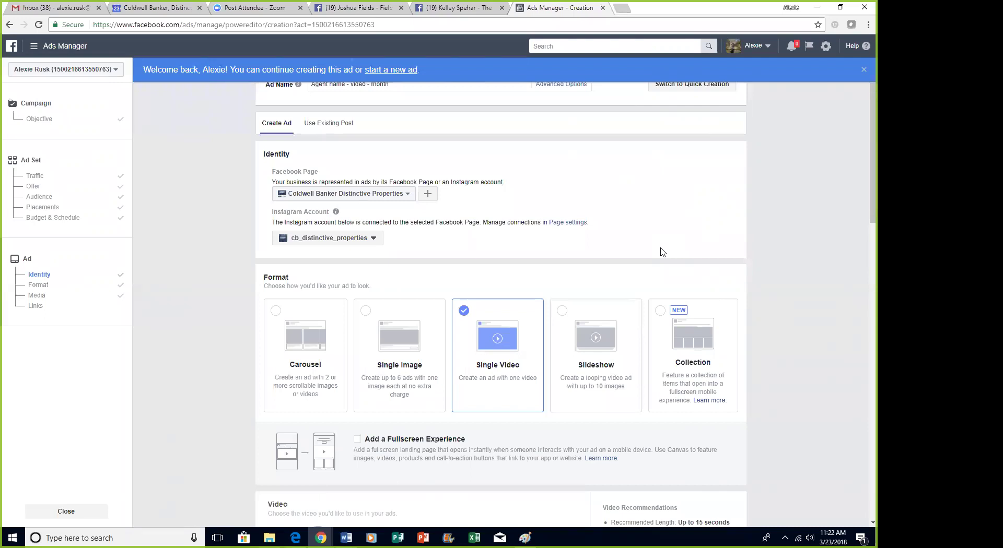
Review the ad draft's identity, format, video, link, text, headline, call to action, advanced options and conversion tracking settings
scroll(663, 253, down, 12)
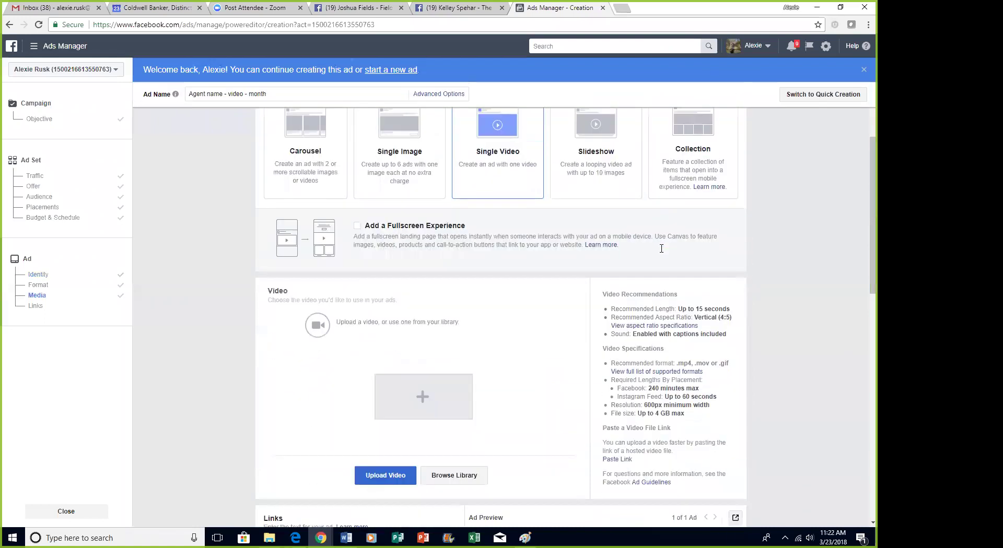
scroll(661, 253, down, 3)
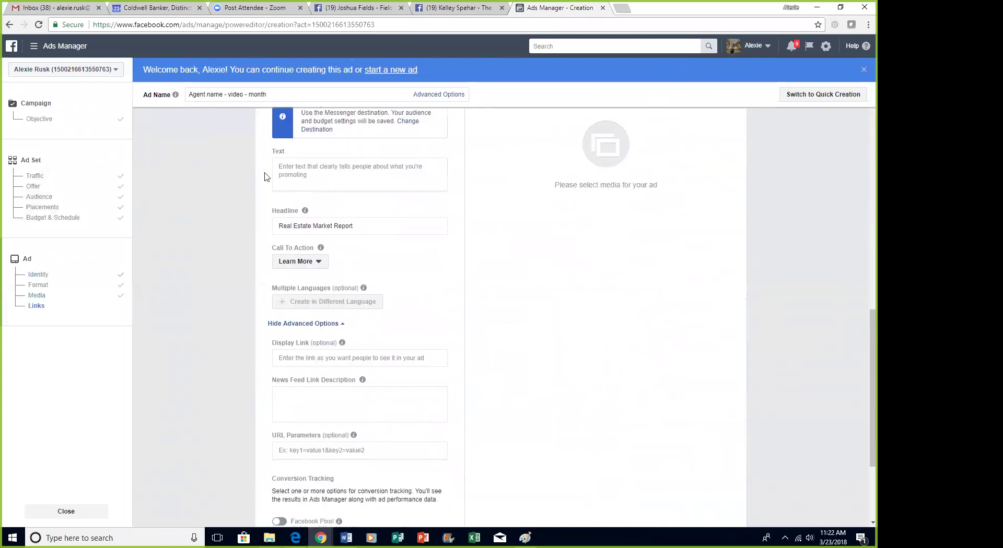
click(270, 174)
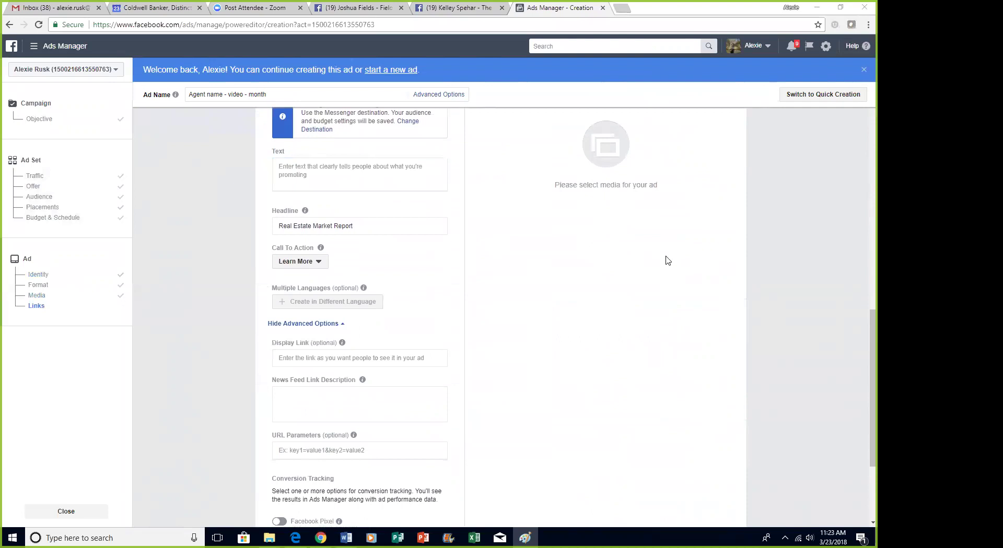
scroll(477, 332, up, 2)
scroll(480, 333, up, 3)
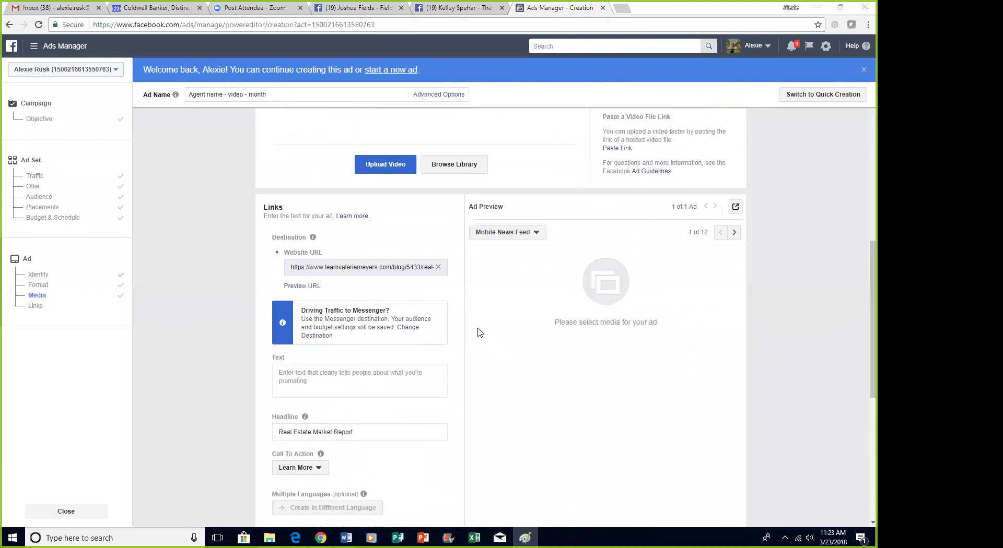
scroll(480, 333, up, 6)
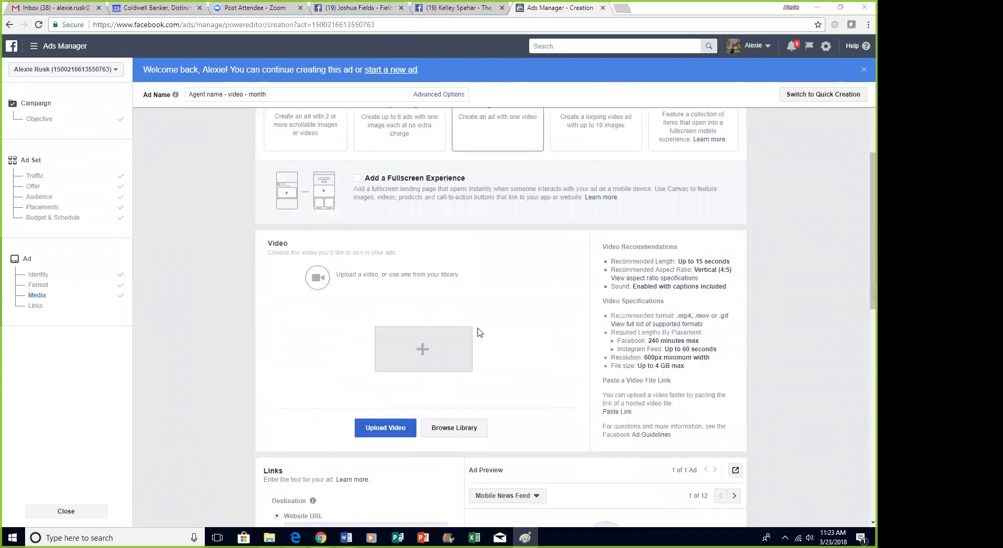
scroll(480, 332, up, 3)
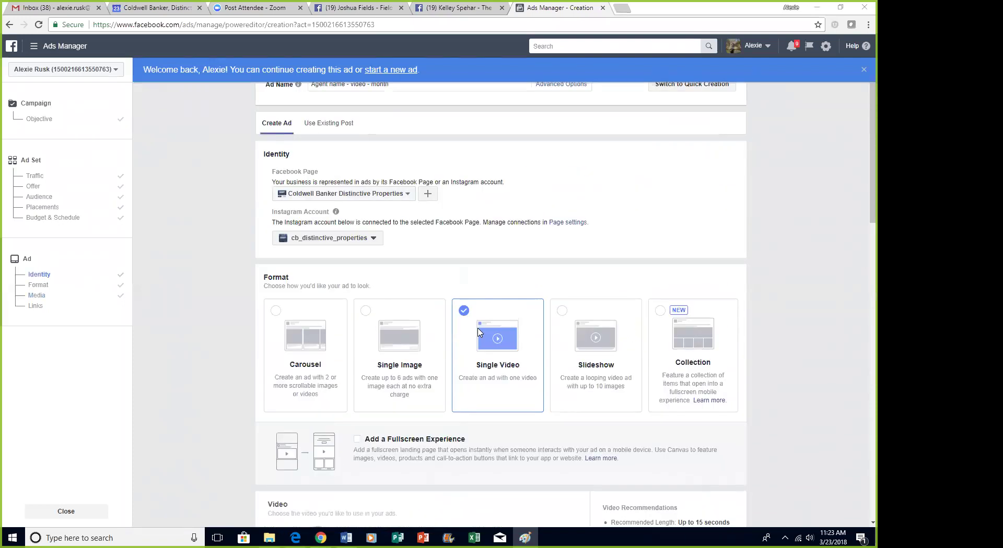
scroll(230, 308, down, 3)
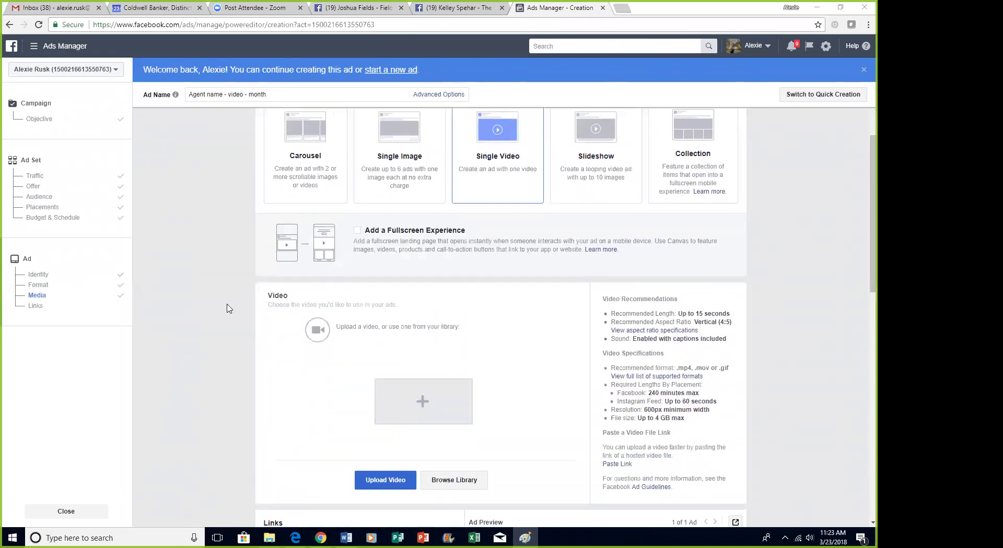
scroll(227, 308, down, 3)
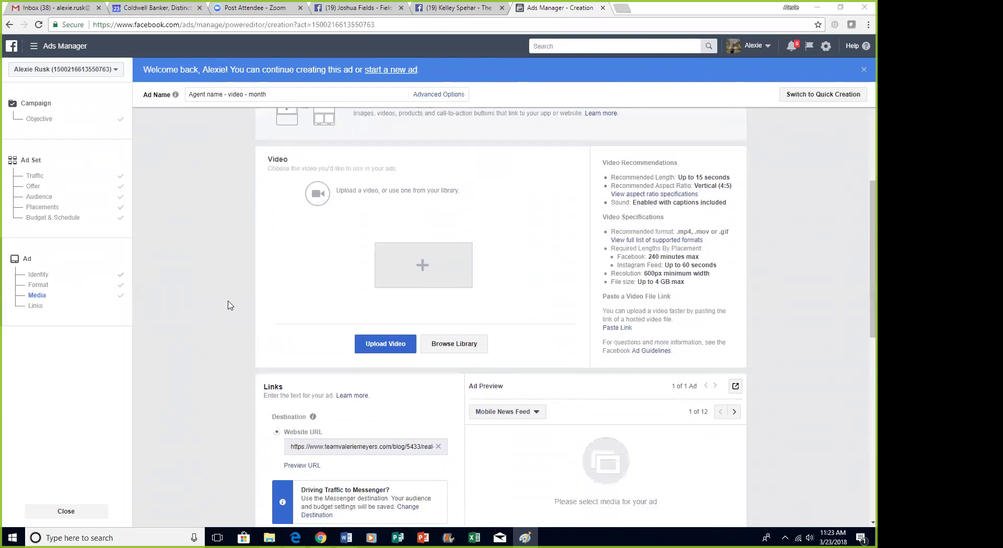
scroll(228, 305, down, 6)
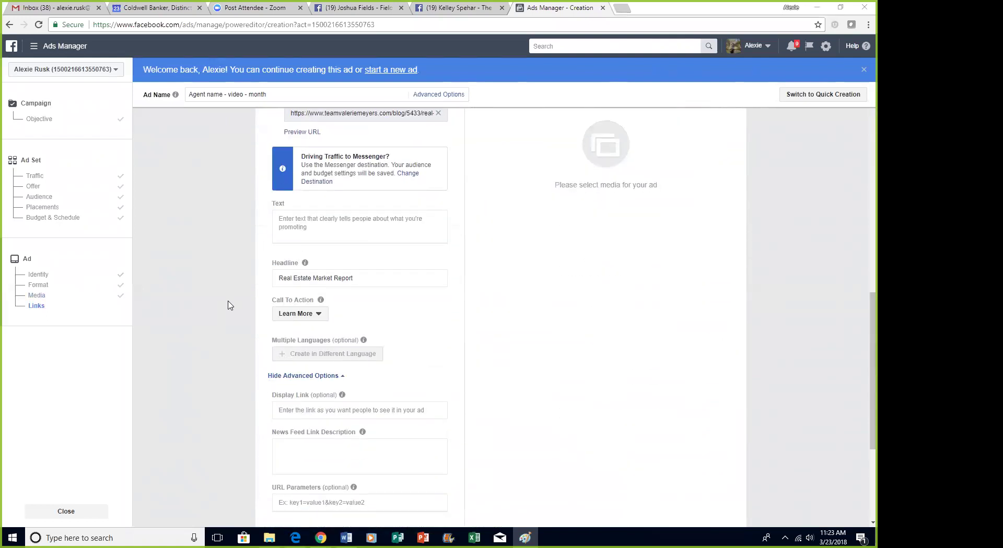
scroll(228, 306, down, 1)
scroll(228, 306, down, 3)
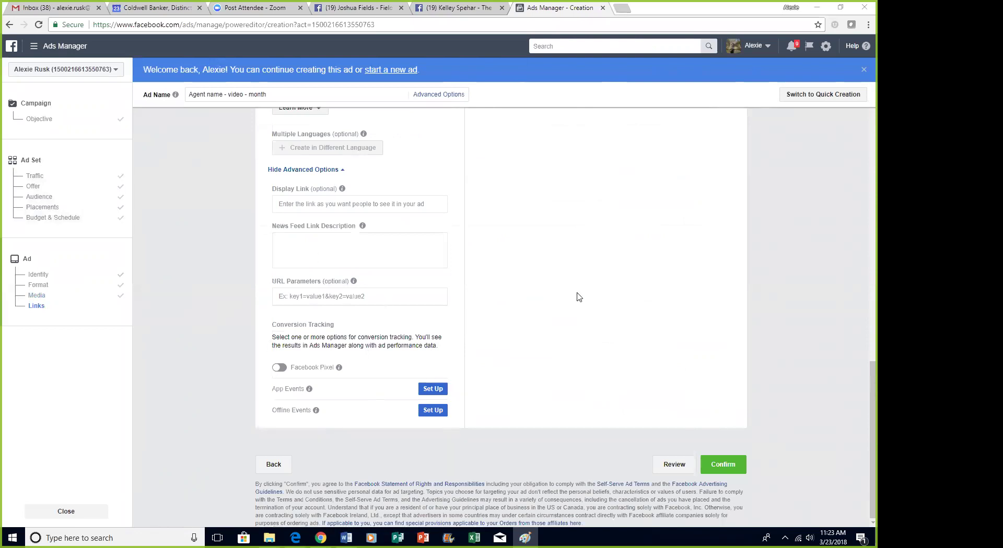
scroll(577, 295, up, 1)
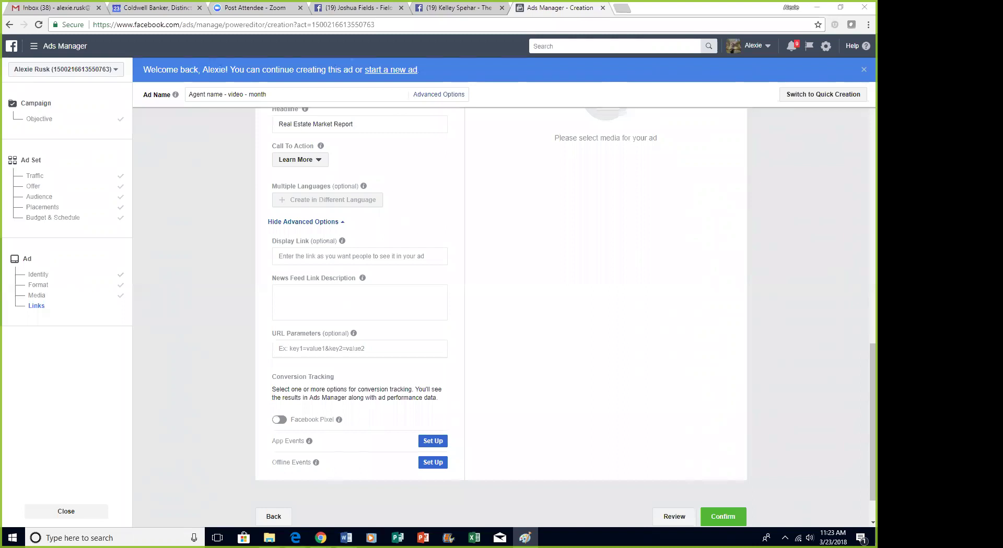
Switch to Paint, examine the "Best Time to Post on Facebook" chart by hour, weekday and colour legend, and return to the ad draft
key(alt+Tab)
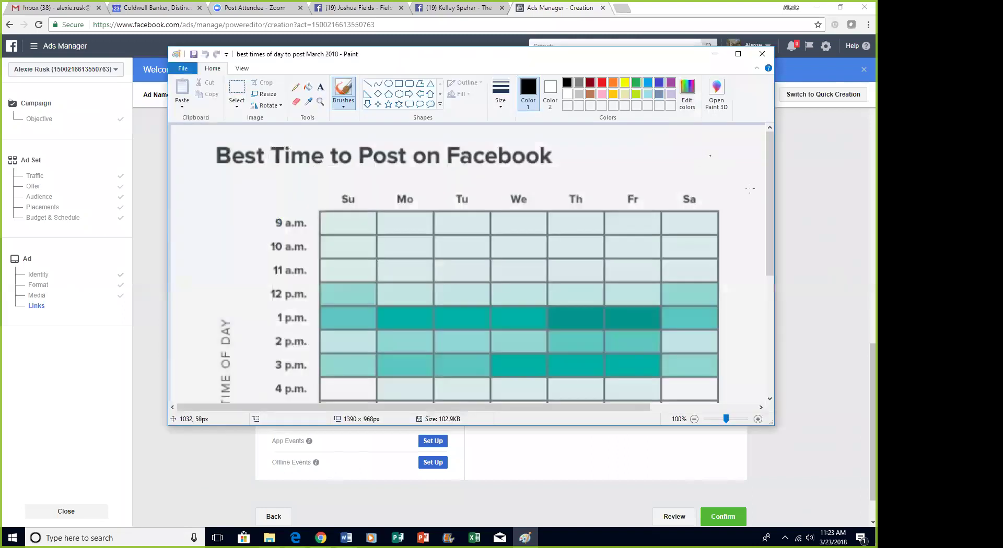
scroll(772, 207, down, 2)
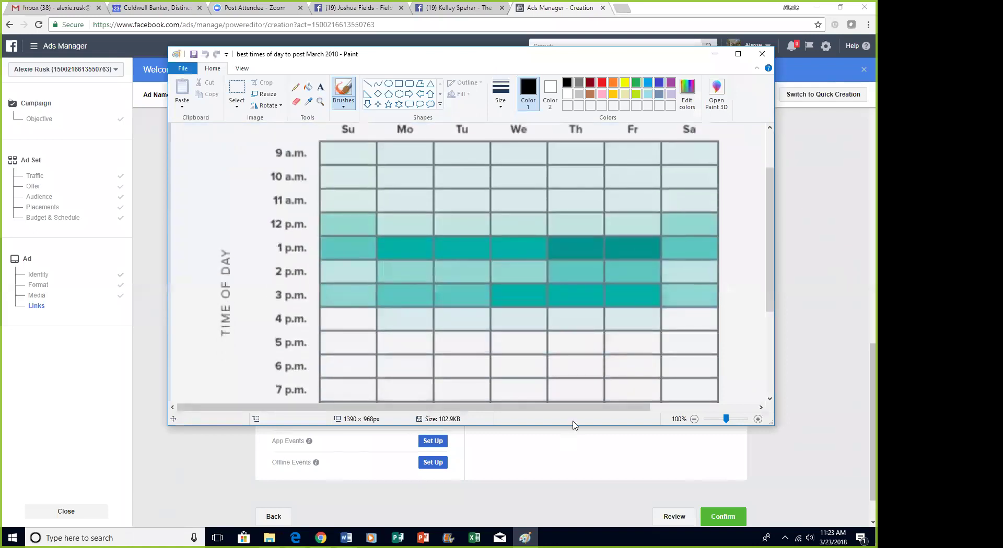
drag(620, 410, 720, 410)
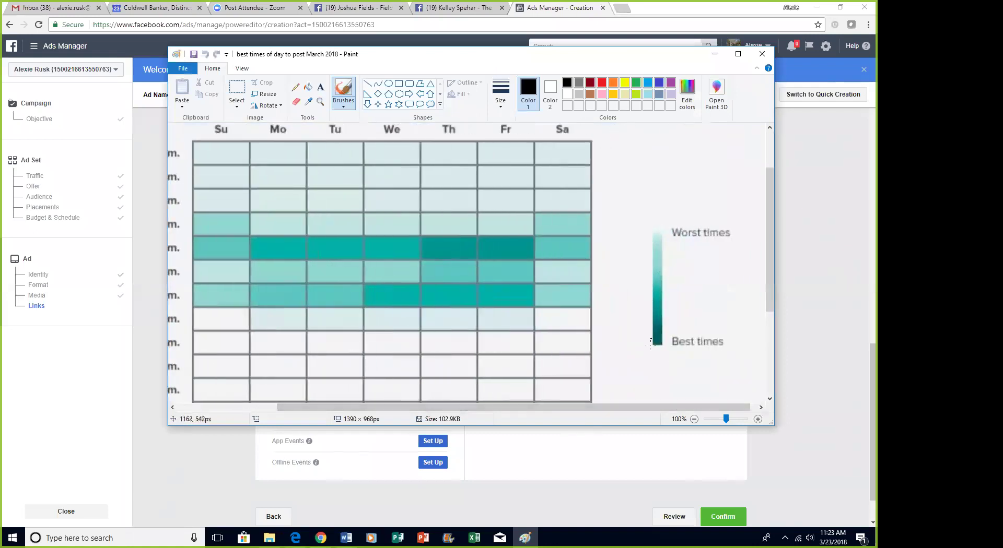
drag(622, 408, 565, 415)
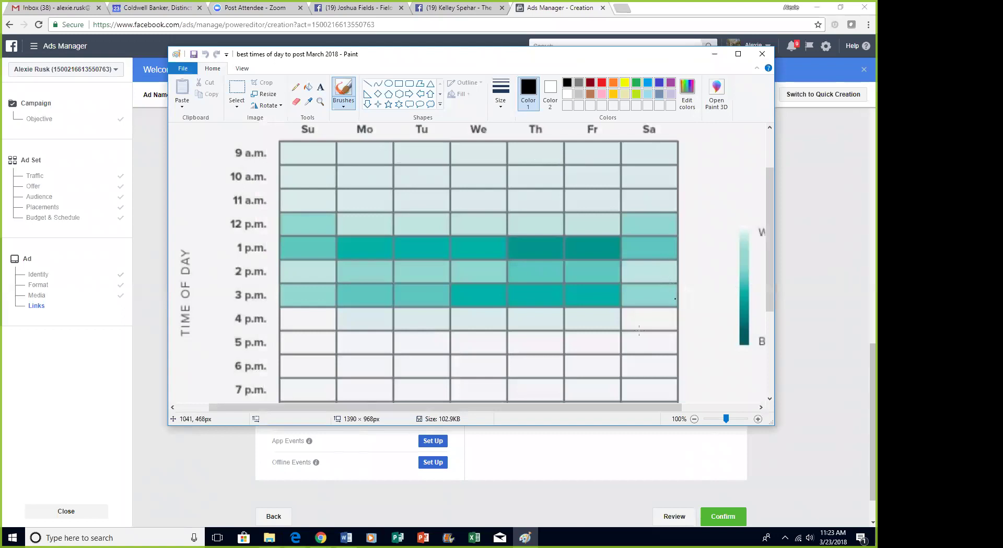
scroll(673, 350, down, 2)
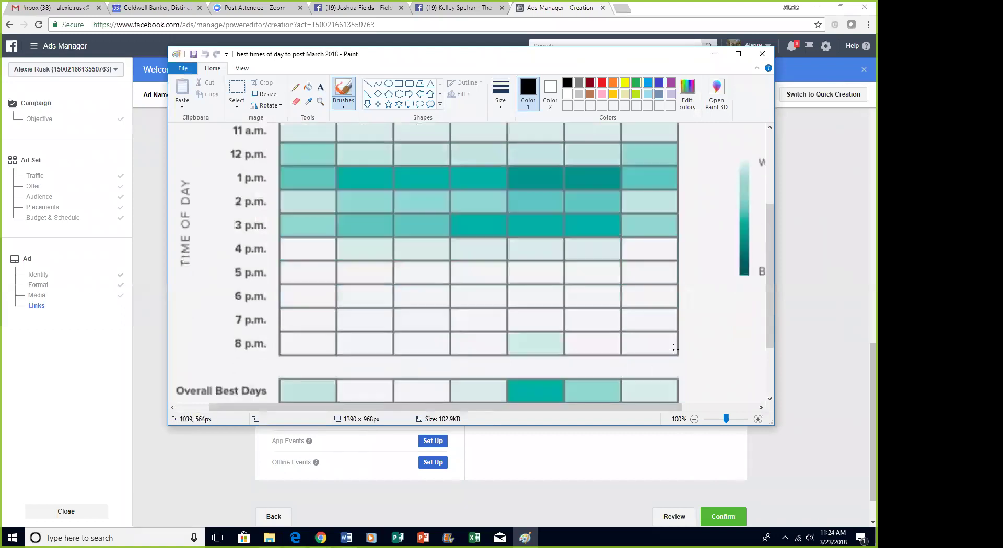
scroll(673, 350, down, 3)
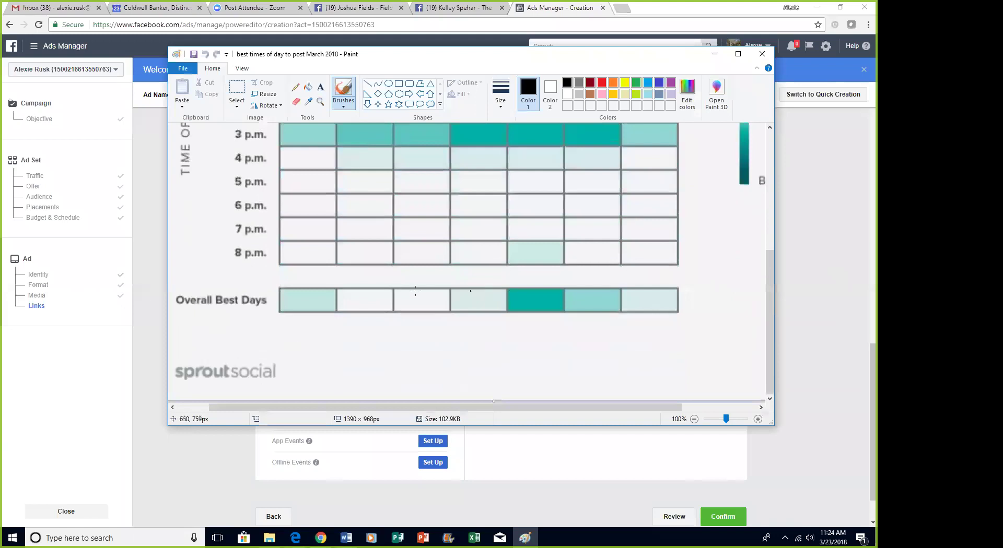
scroll(589, 309, up, 2)
scroll(589, 308, up, 3)
scroll(588, 308, down, 5)
scroll(589, 308, up, 5)
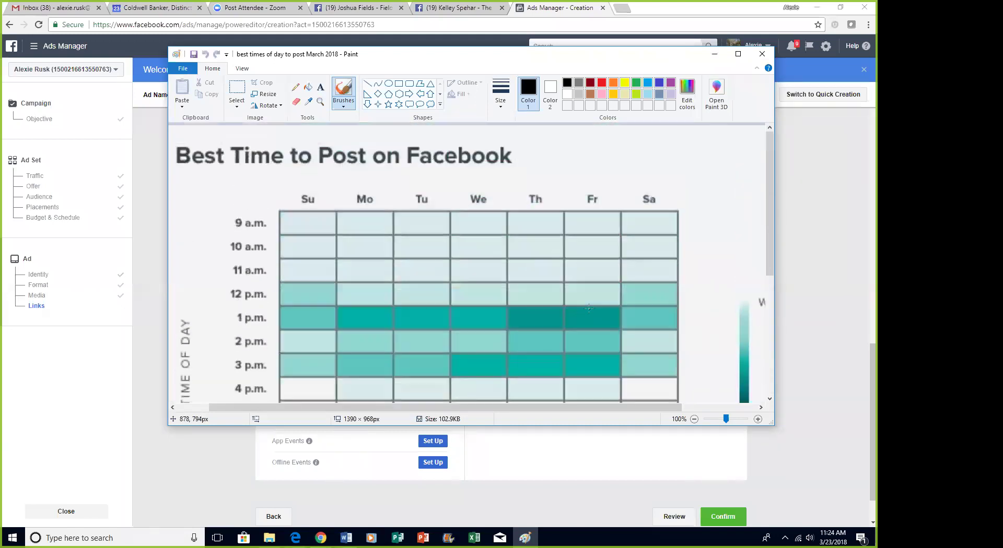
scroll(589, 308, down, 3)
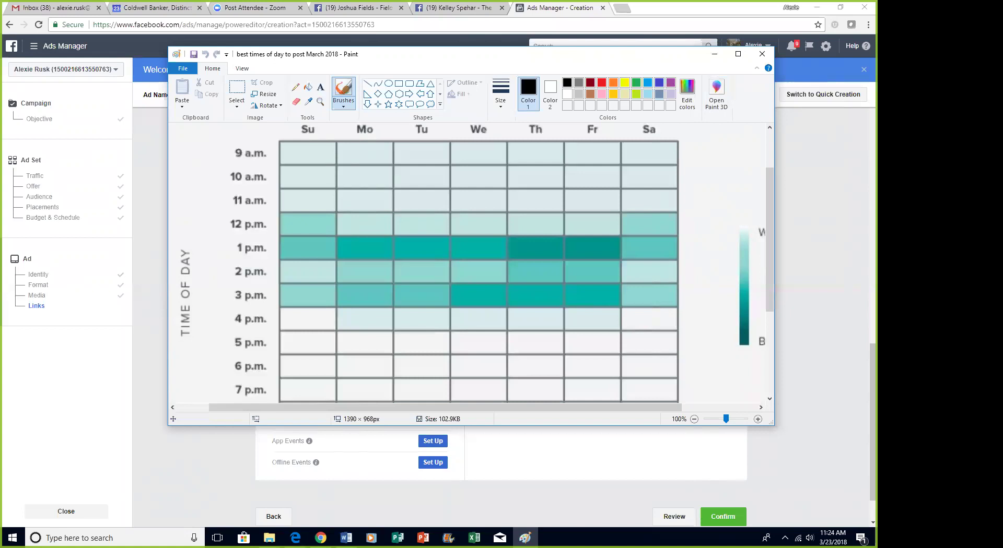
key(alt+Tab)
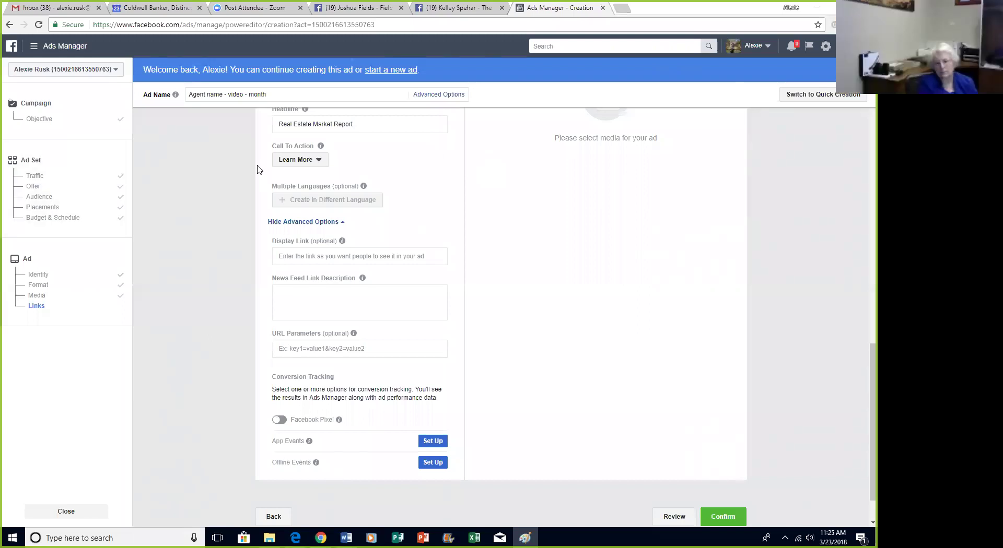
click(790, 316)
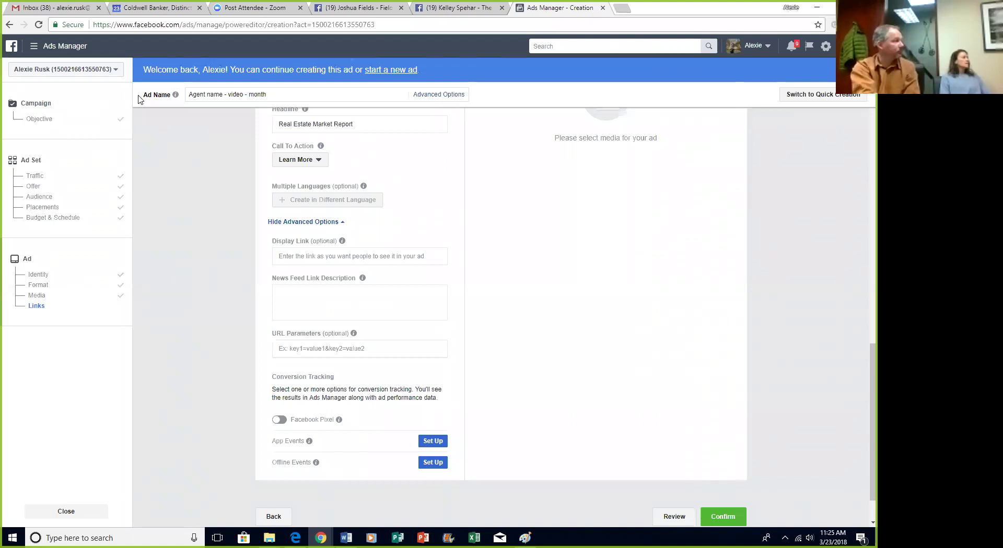
View the recent posts on the Fields Distinctive Properties Facebook page
click(361, 5)
scroll(315, 301, down, 13)
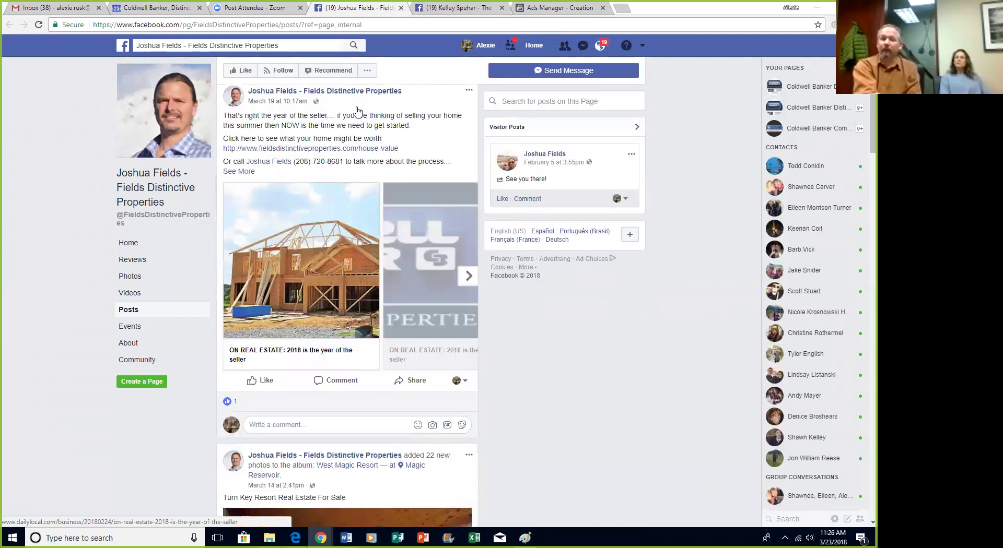
Open the cbdistinctive.com website in a new tab and go to its Grand Junction property listings
scroll(316, 301, down, 3)
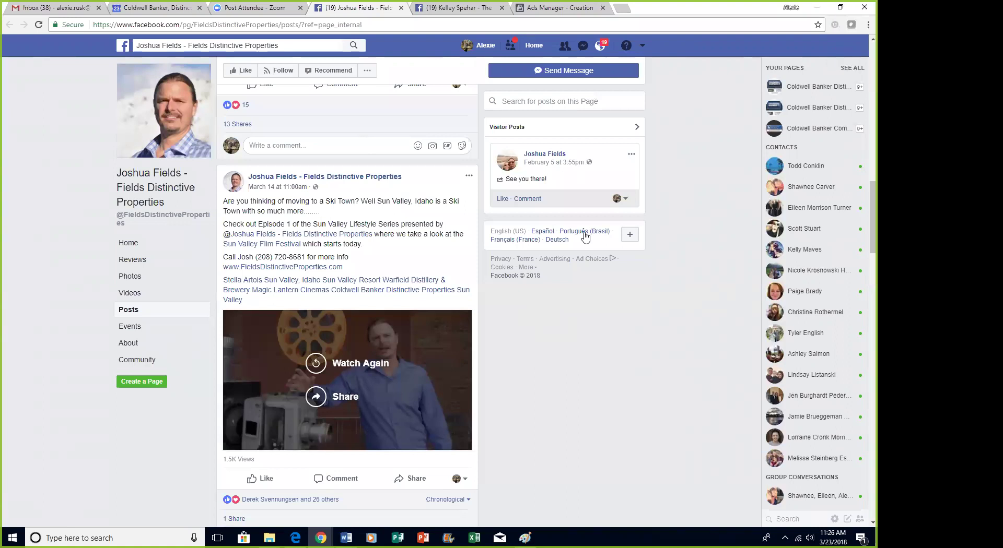
click(623, 9)
text(cbdis)
key(Return)
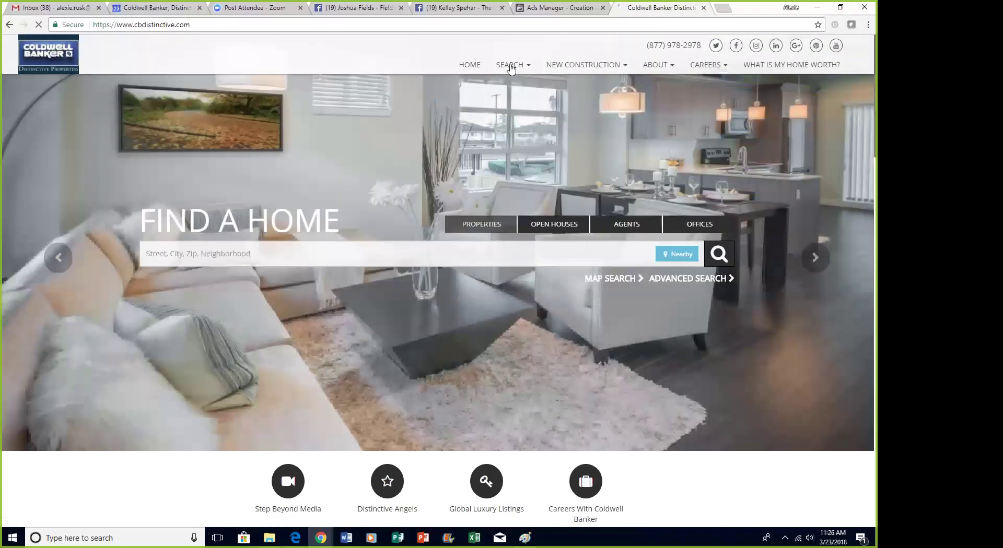
mouse_move(510, 64)
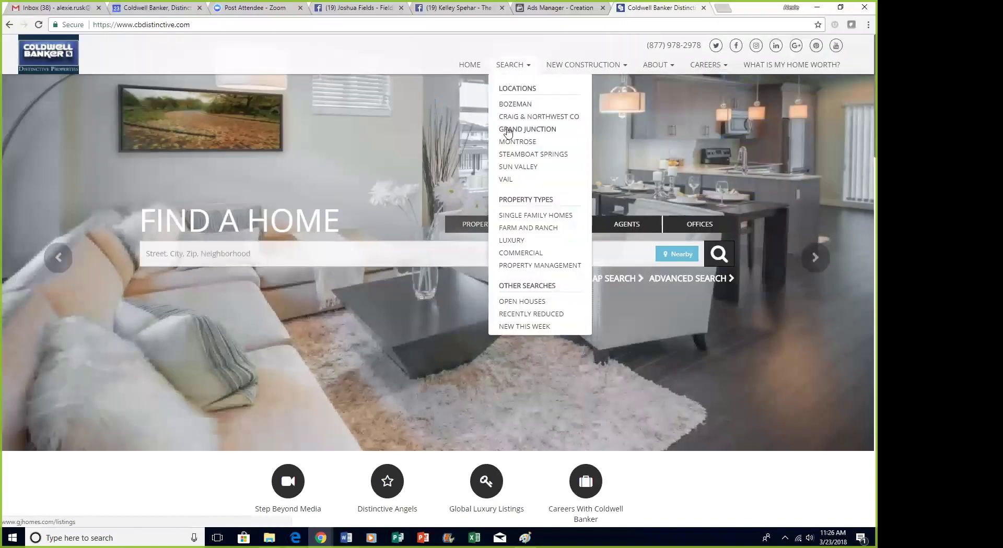
click(527, 129)
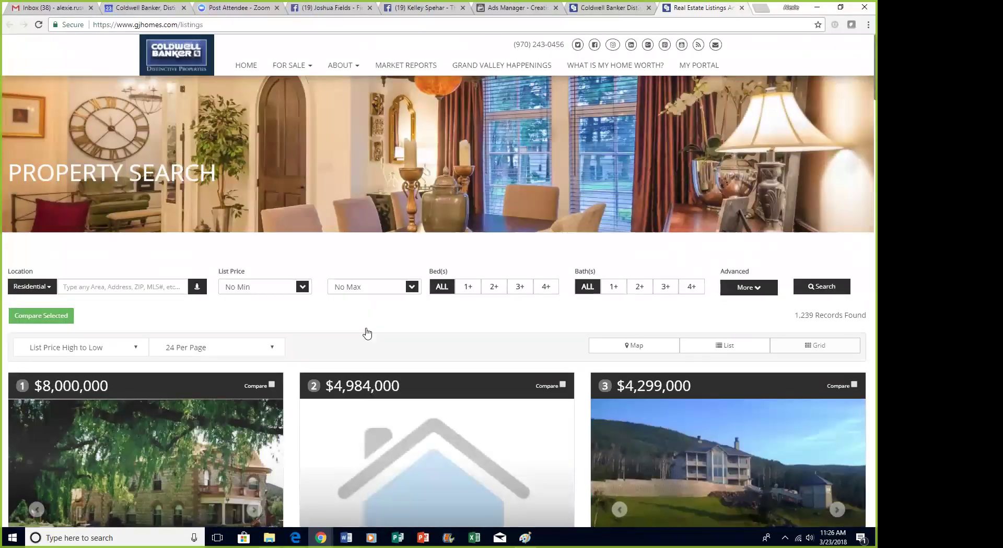
Open the details of the $2,650,000 Grand Junction listing and copy its web address
scroll(368, 332, down, 3)
scroll(368, 332, down, 5)
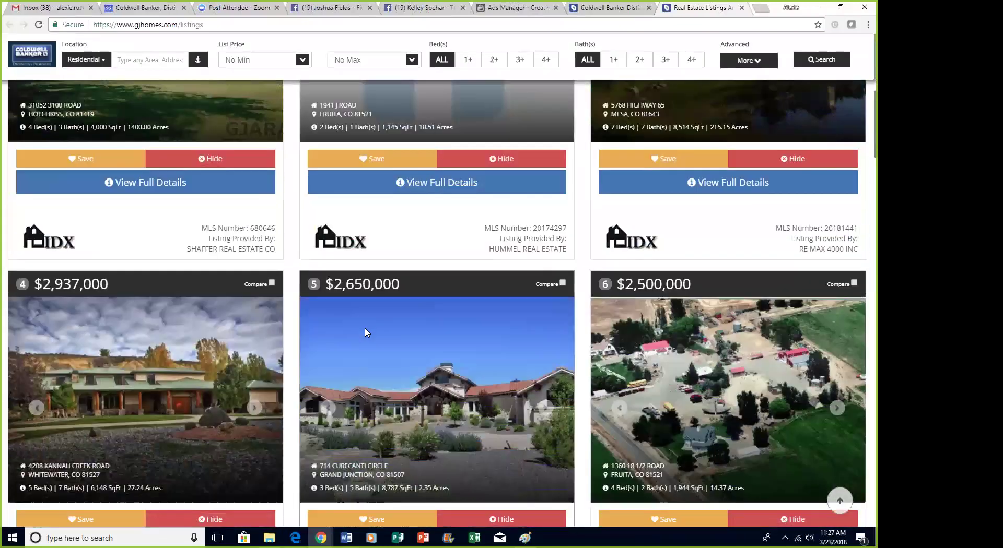
click(366, 332)
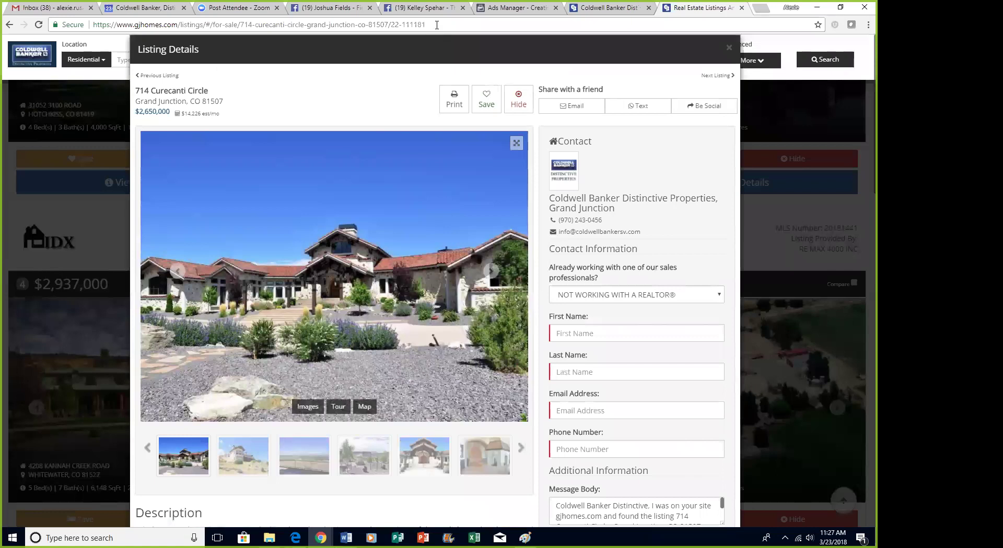
click(437, 25)
key(ctrl+c)
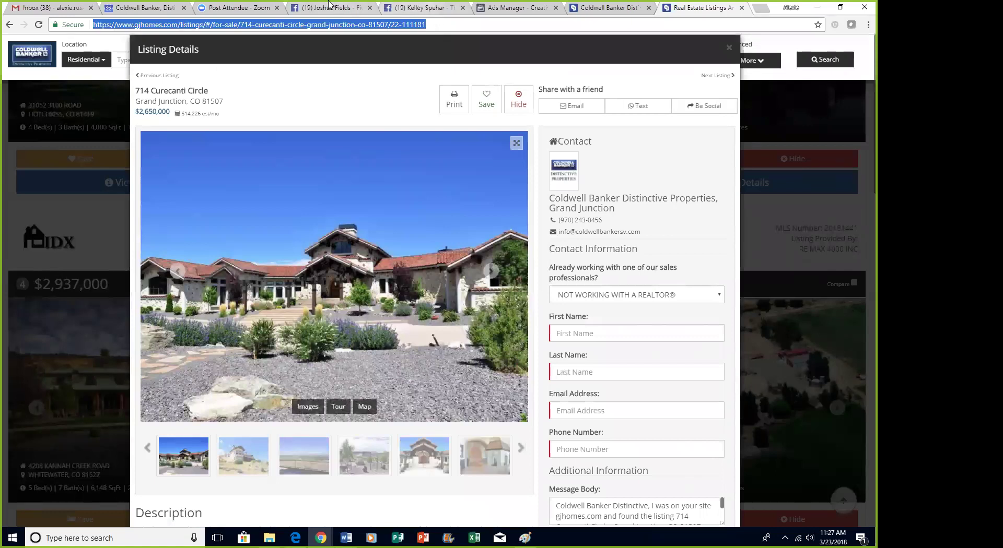
Switch to the Ads Manager draft and leave it without saving, going to the Facebook home feed
click(514, 7)
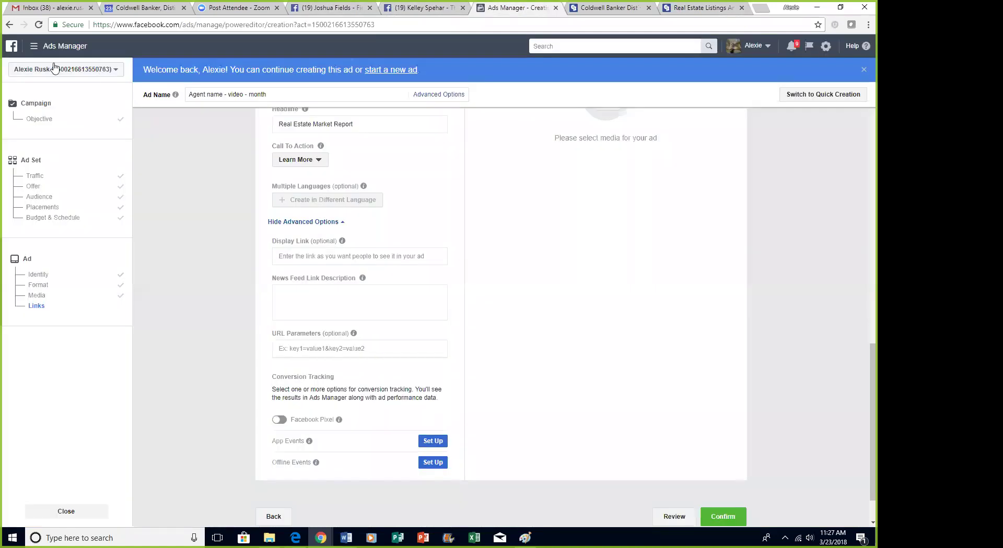
click(27, 125)
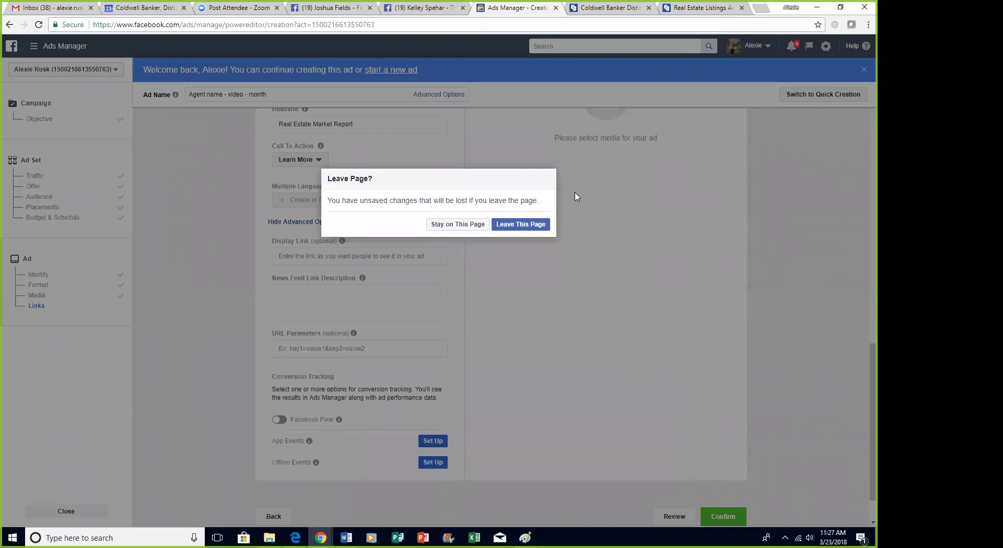
click(520, 224)
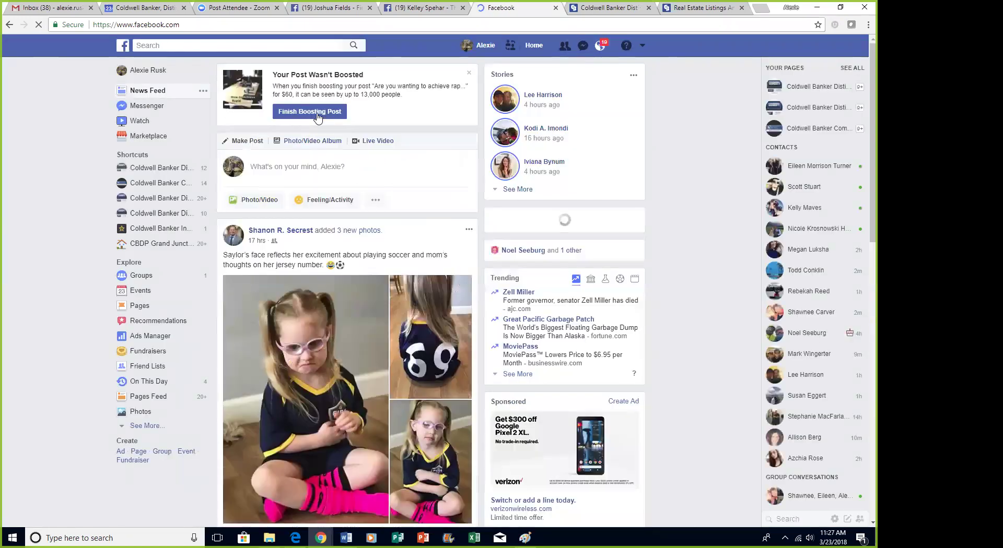
Paste the copied listing link into a new Facebook post and replace the link text with "Open house today 1-4 at kdj"
click(267, 171)
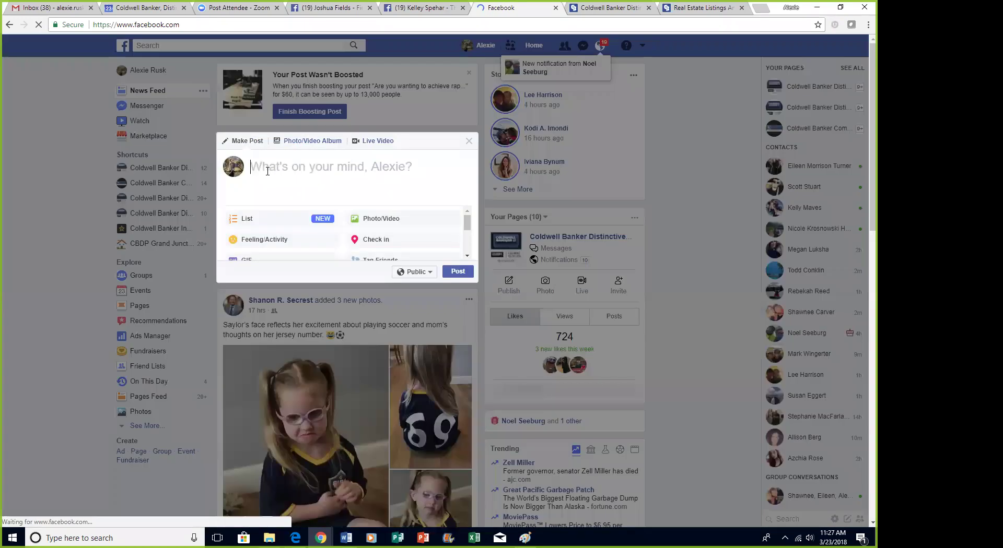
key(ctrl+v)
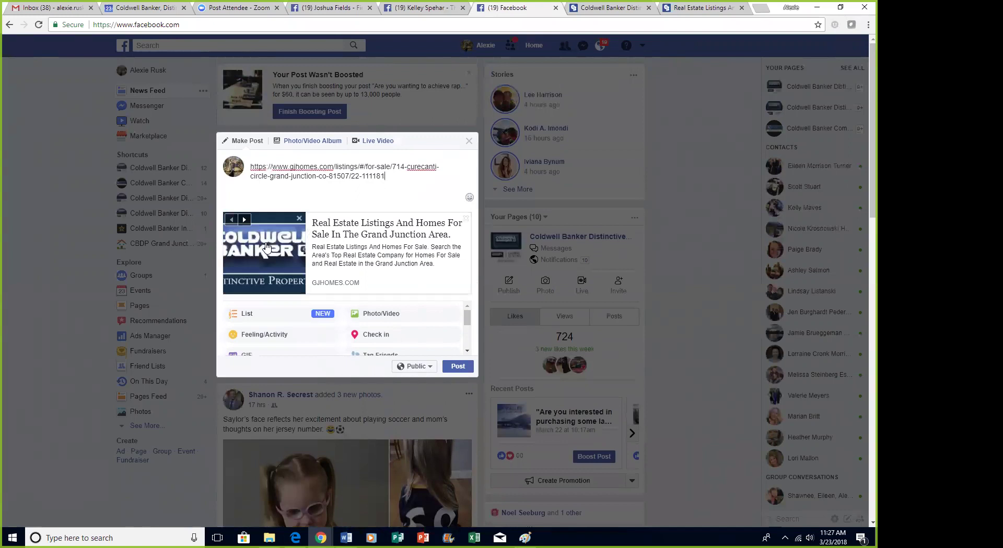
drag(384, 176, 250, 167)
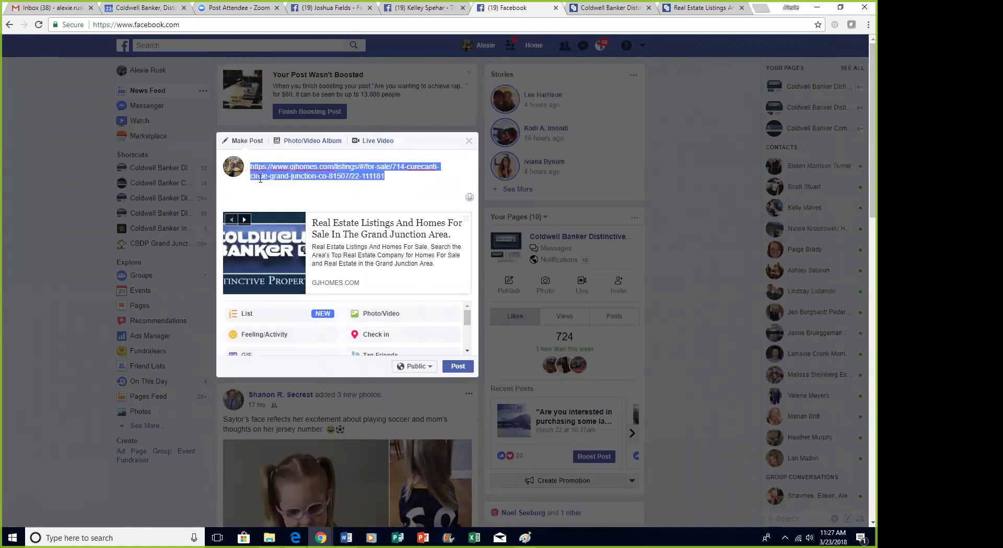
text(Open house today 1-4 at kdj)
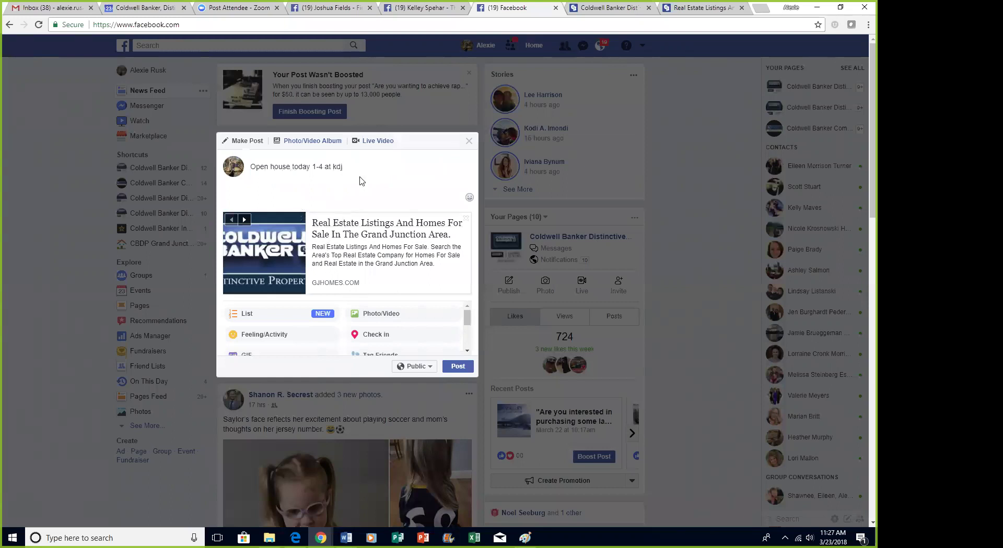
Return to the listing's details on the gjhomes.com site and start sharing the listing to Facebook from there
click(680, 6)
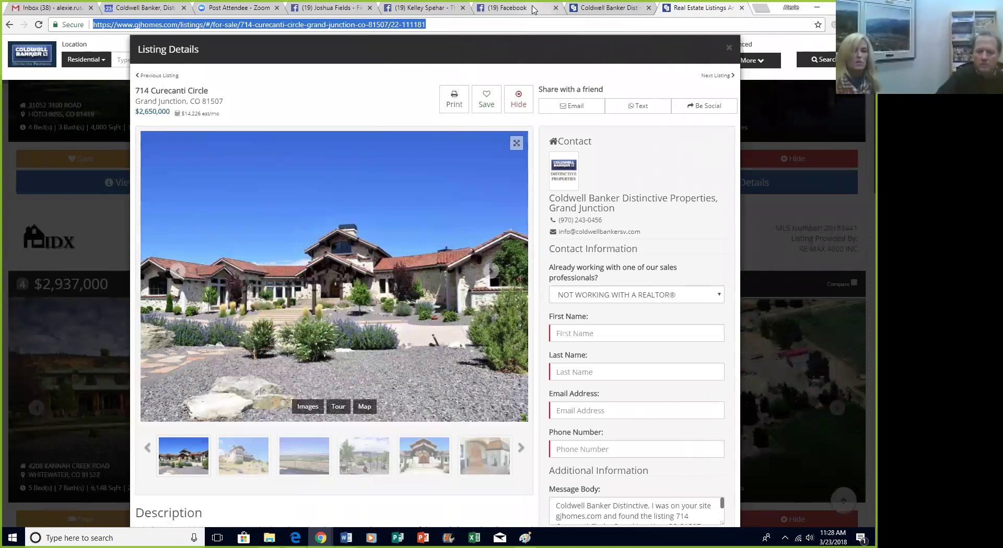
click(593, 4)
key(ctrl+Tab)
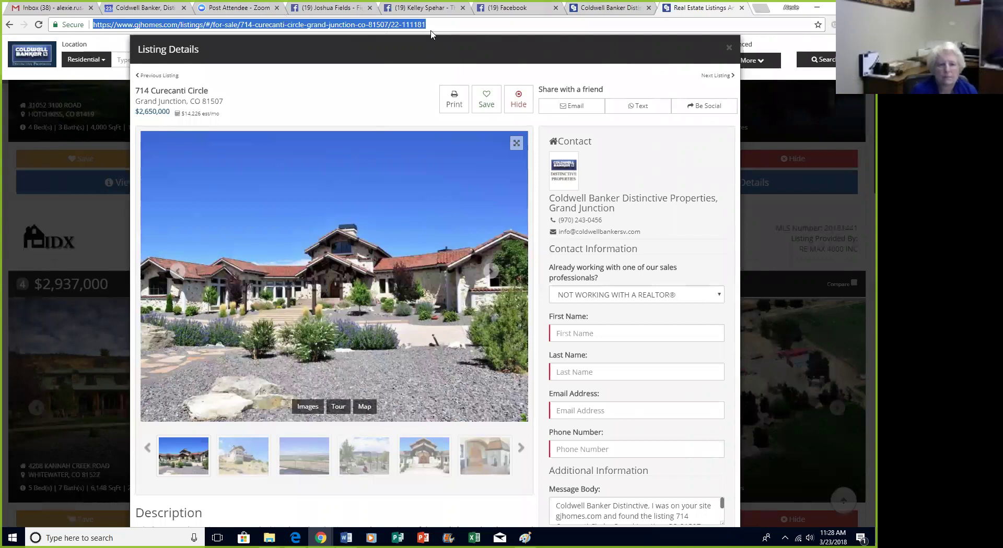
click(701, 109)
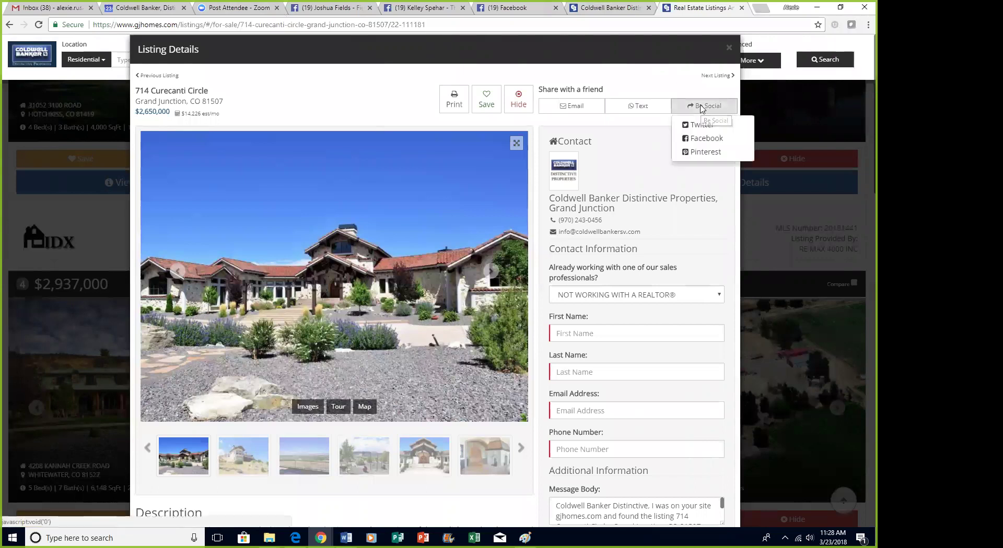
click(703, 141)
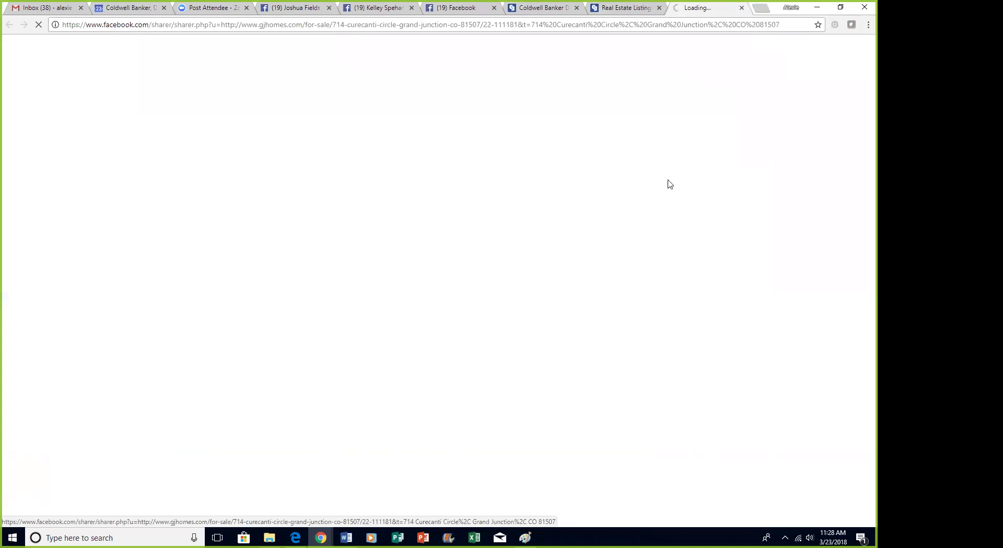